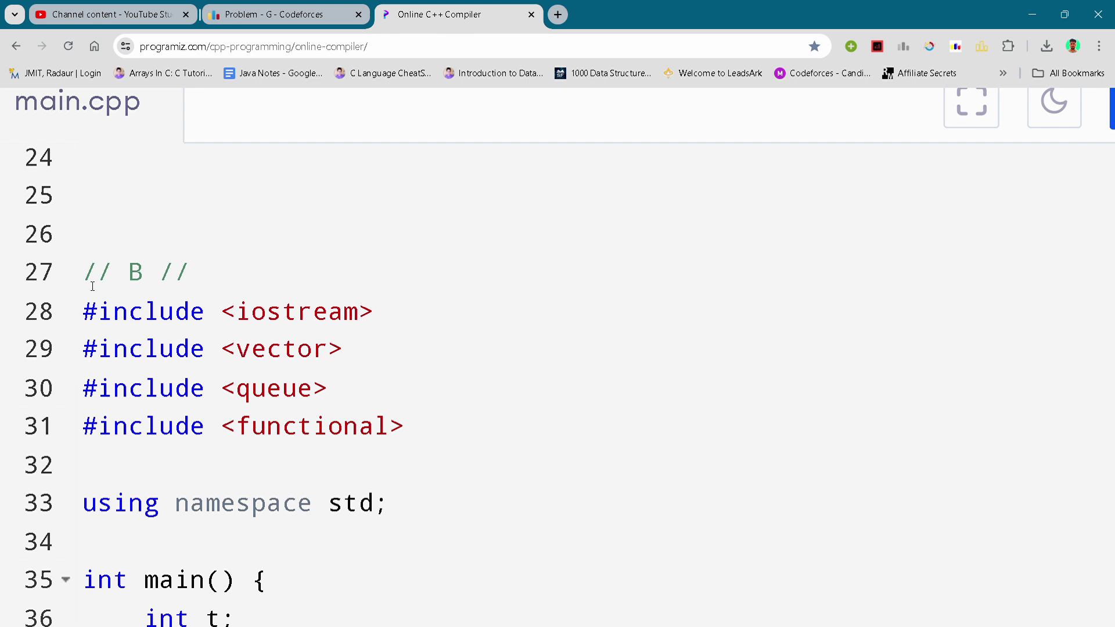
left_click(84, 273)
scroll(84, 273, "down", 1)
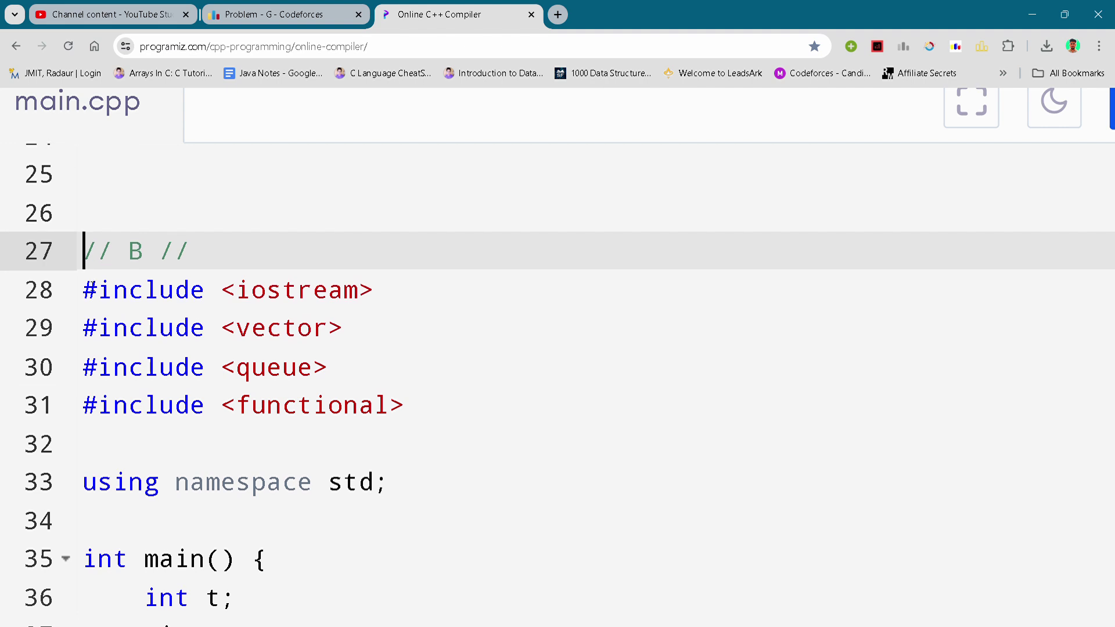
scroll(195, 359, "down", 2)
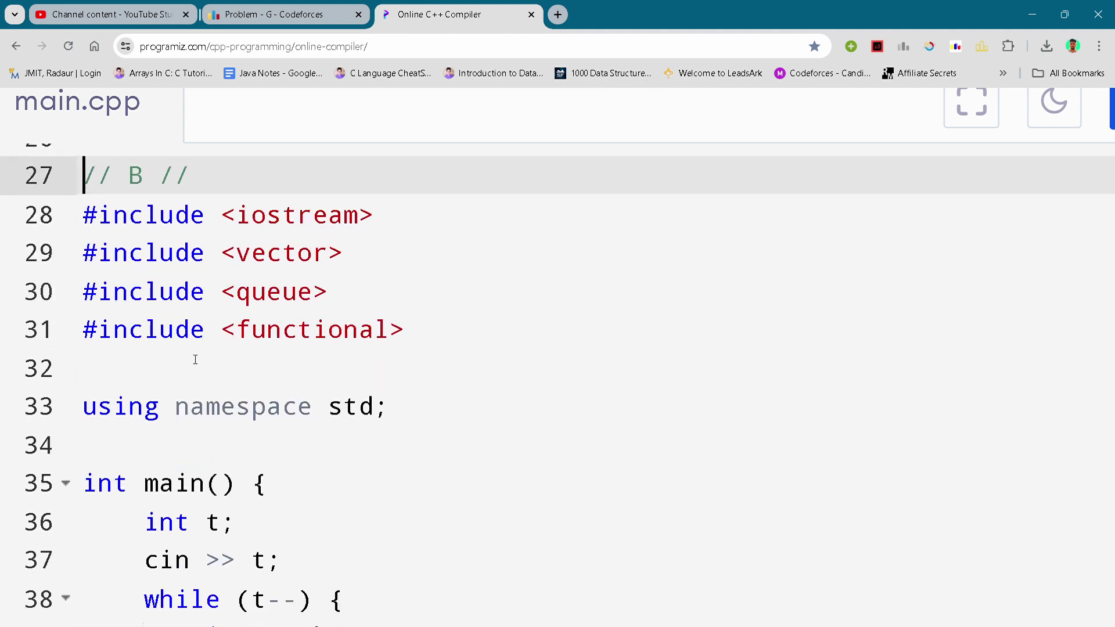
scroll(195, 359, "down", 1)
left_click(195, 359)
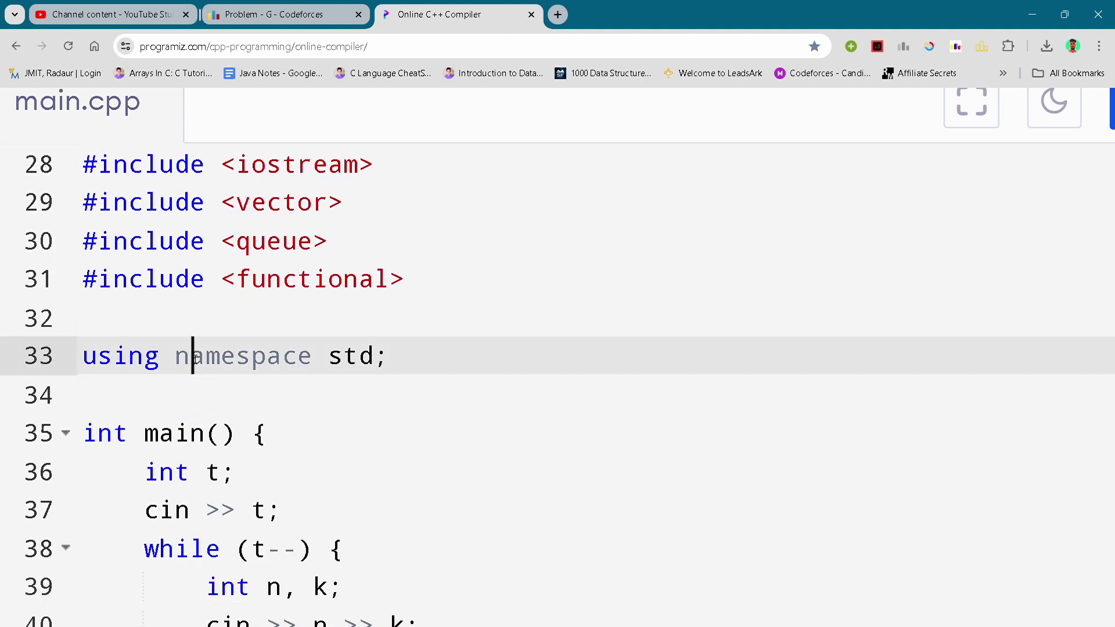
scroll(195, 359, "down", 1)
left_click(195, 359)
scroll(196, 359, "down", 1)
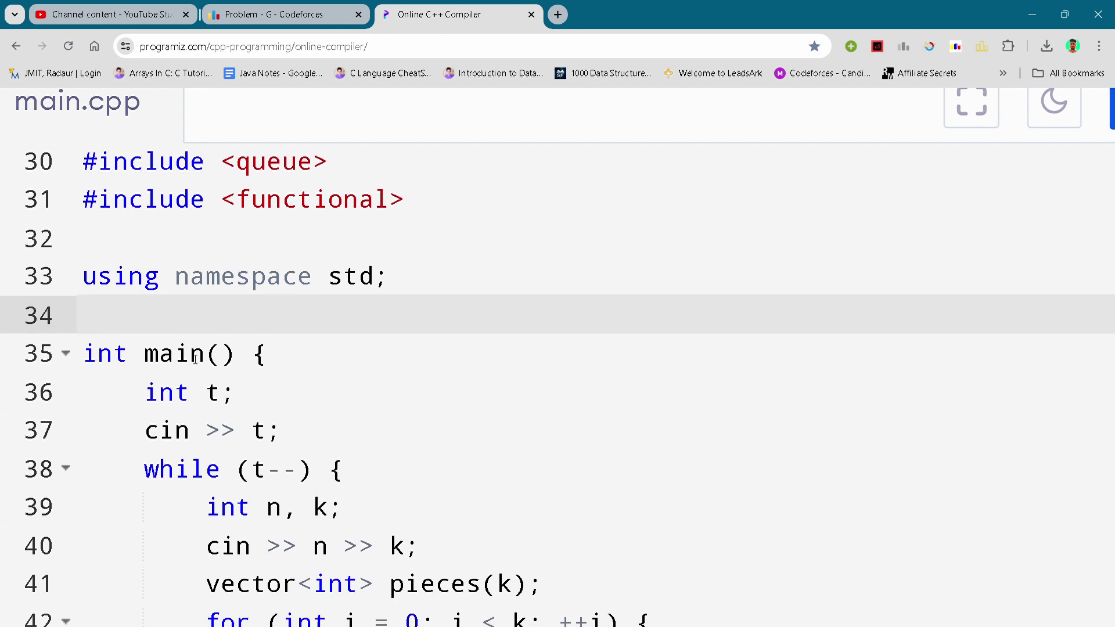
scroll(196, 359, "down", 1)
left_click(274, 367)
scroll(274, 367, "down", 1)
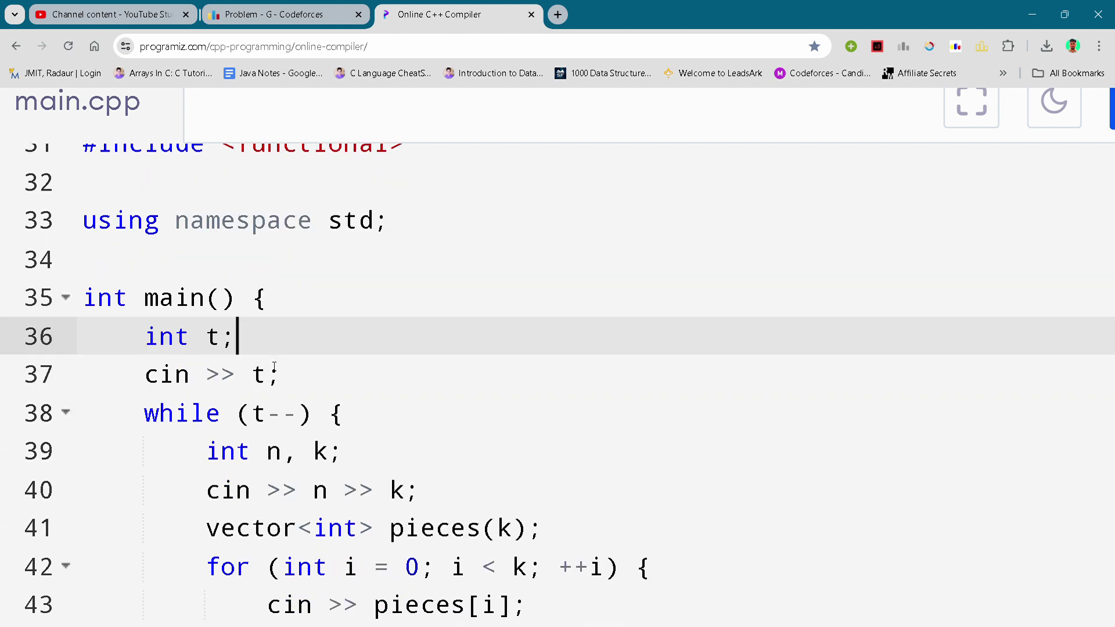
left_click(304, 367)
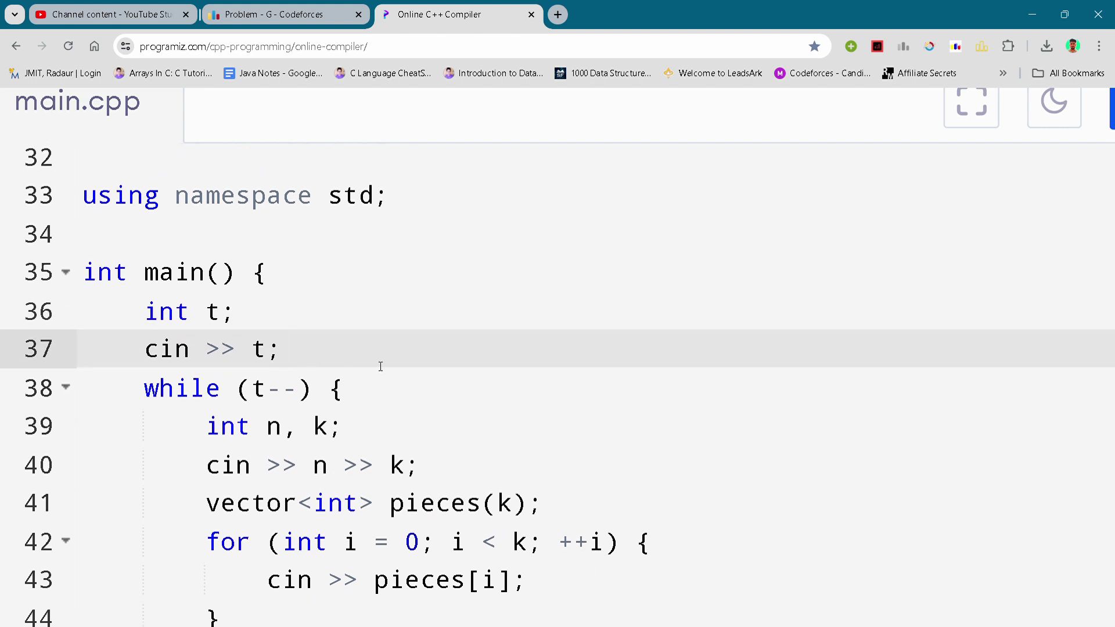
scroll(380, 366, "down", 1)
left_click(380, 367)
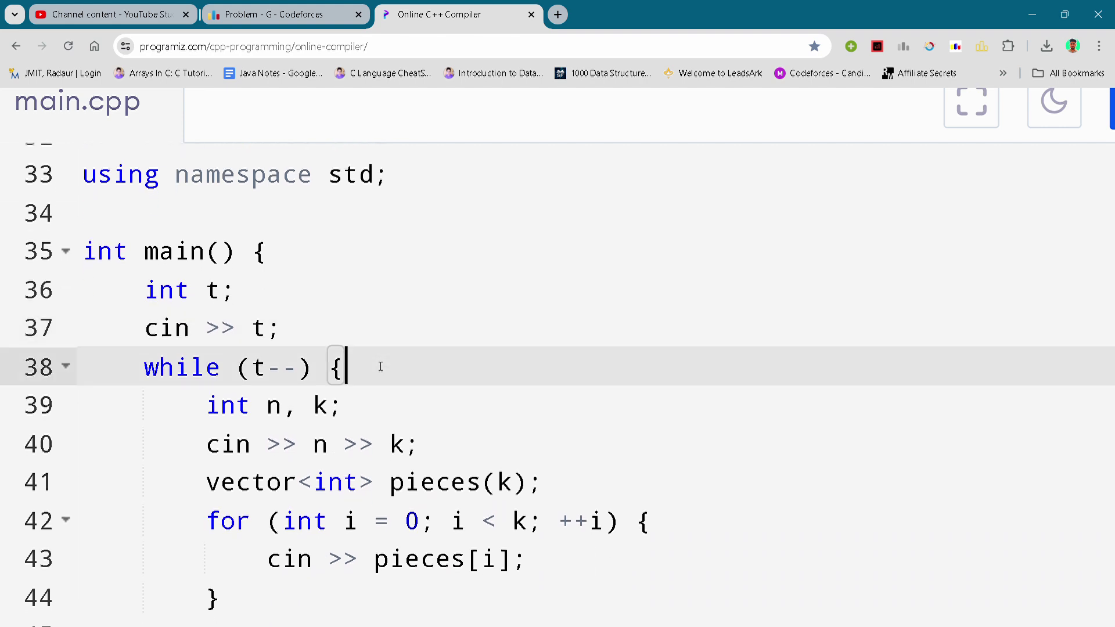
scroll(380, 368, "down", 1)
left_click(402, 369)
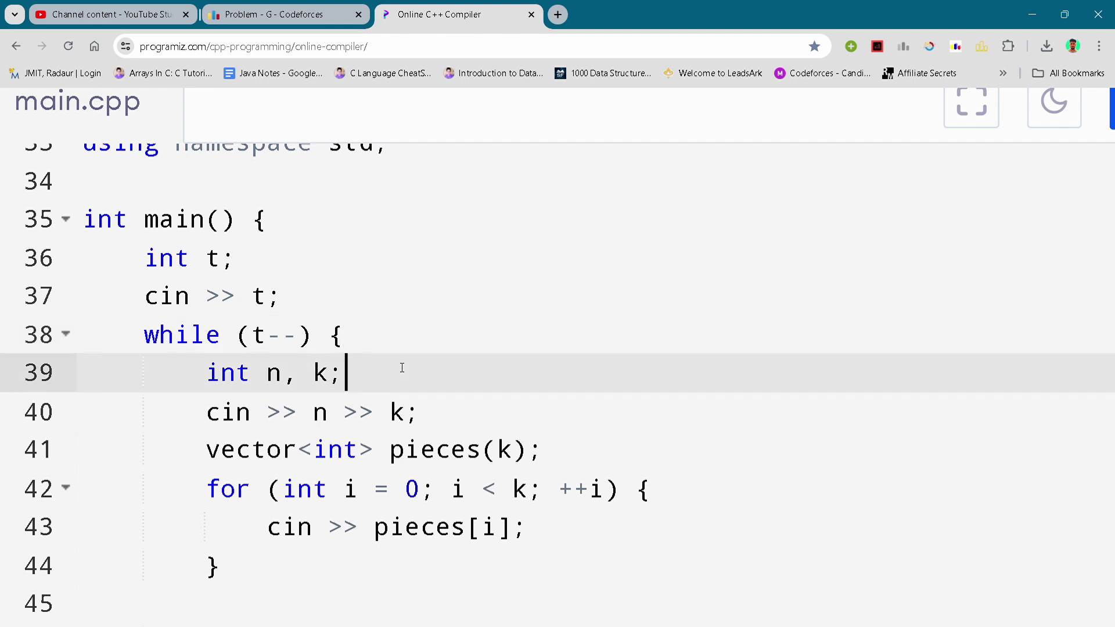
left_click(441, 398)
scroll(443, 406, "down", 1)
left_click(565, 410)
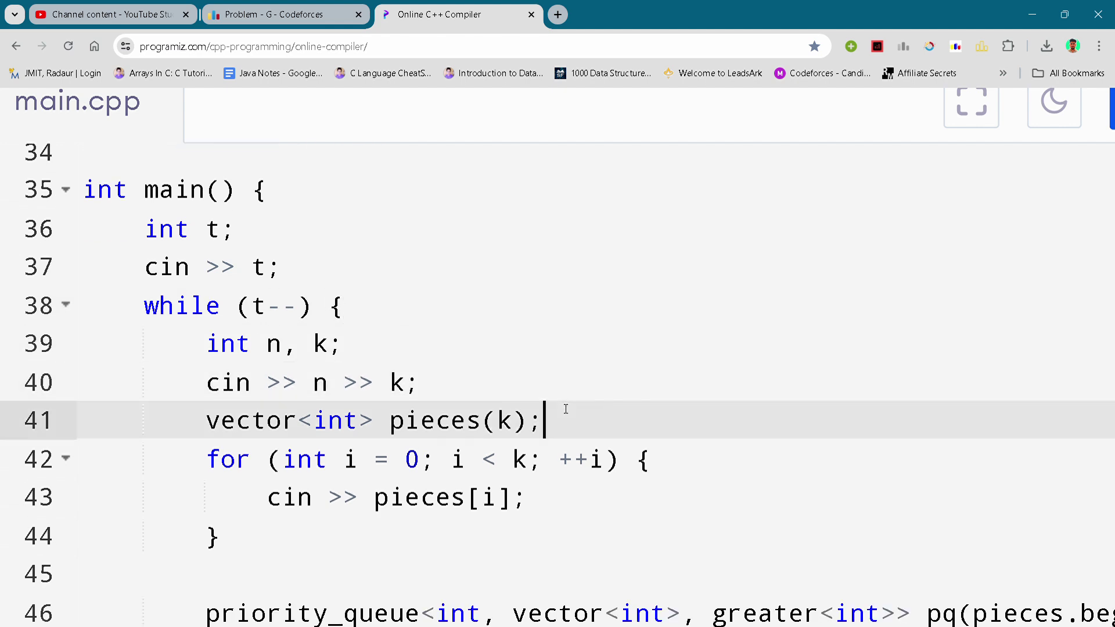
scroll(565, 409, "down", 1)
left_click(677, 450)
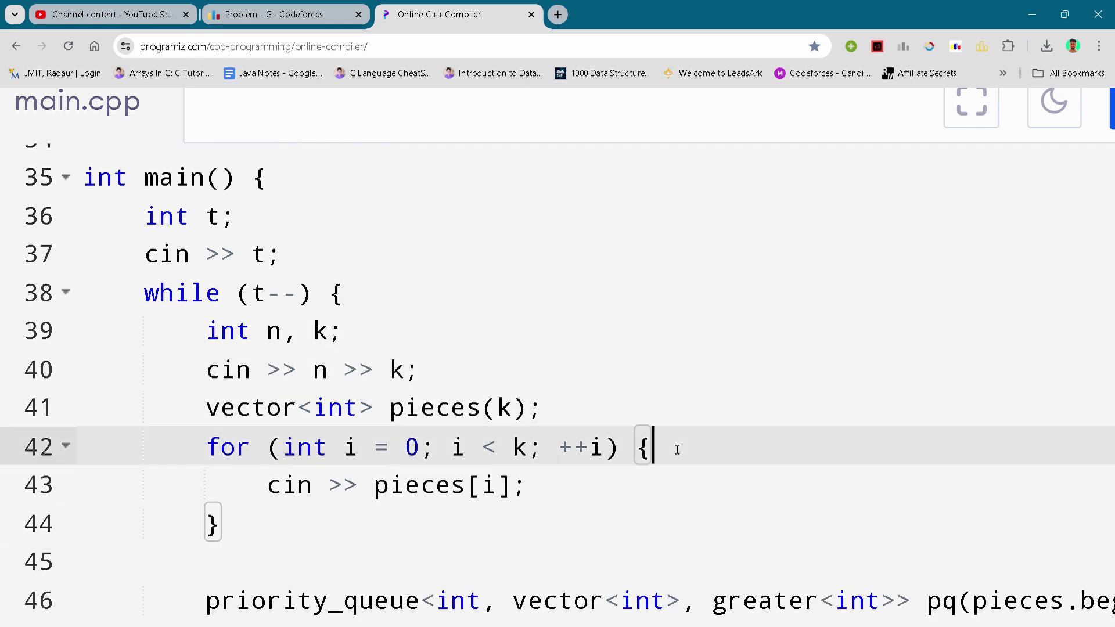
scroll(678, 450, "down", 1)
left_click(564, 485)
scroll(563, 486, "down", 1)
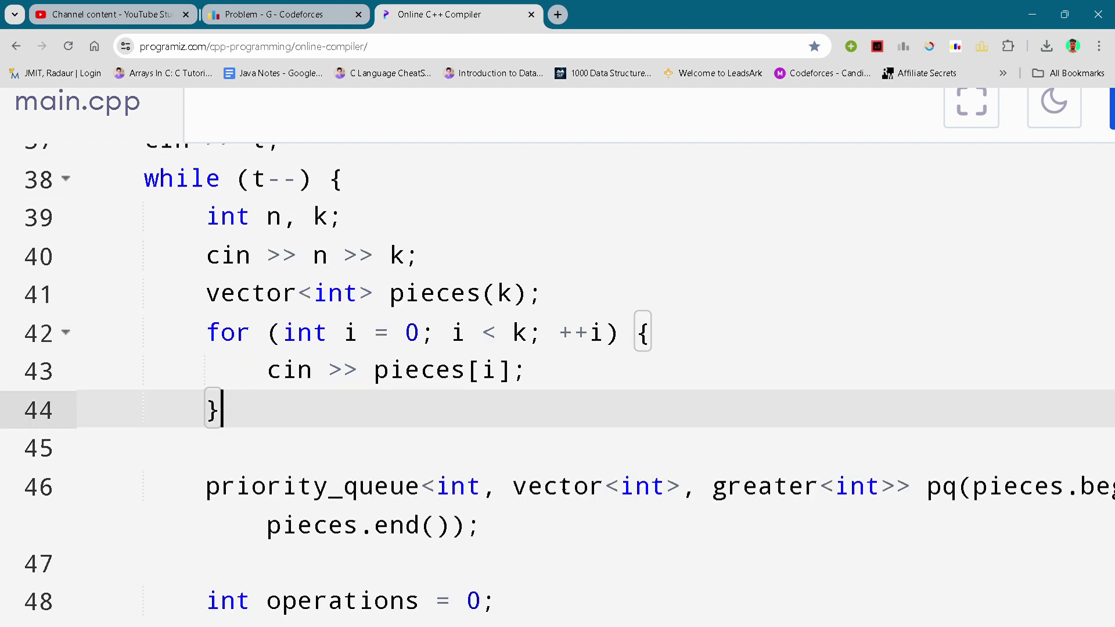
left_click(617, 484)
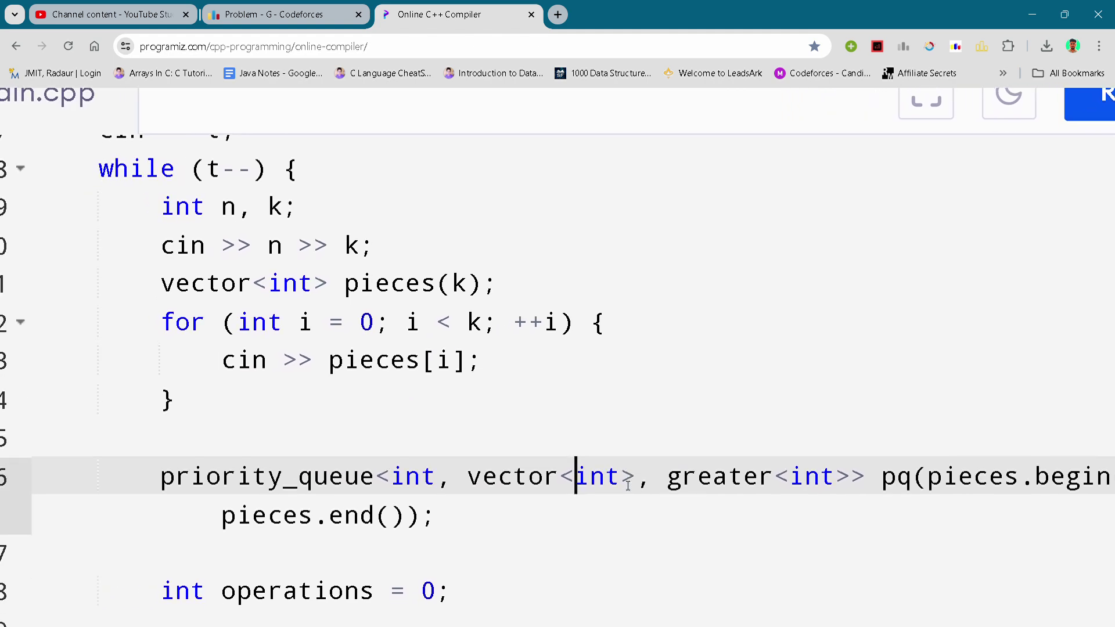
scroll(626, 484, "down", 1)
left_click(546, 500)
scroll(546, 501, "down", 1)
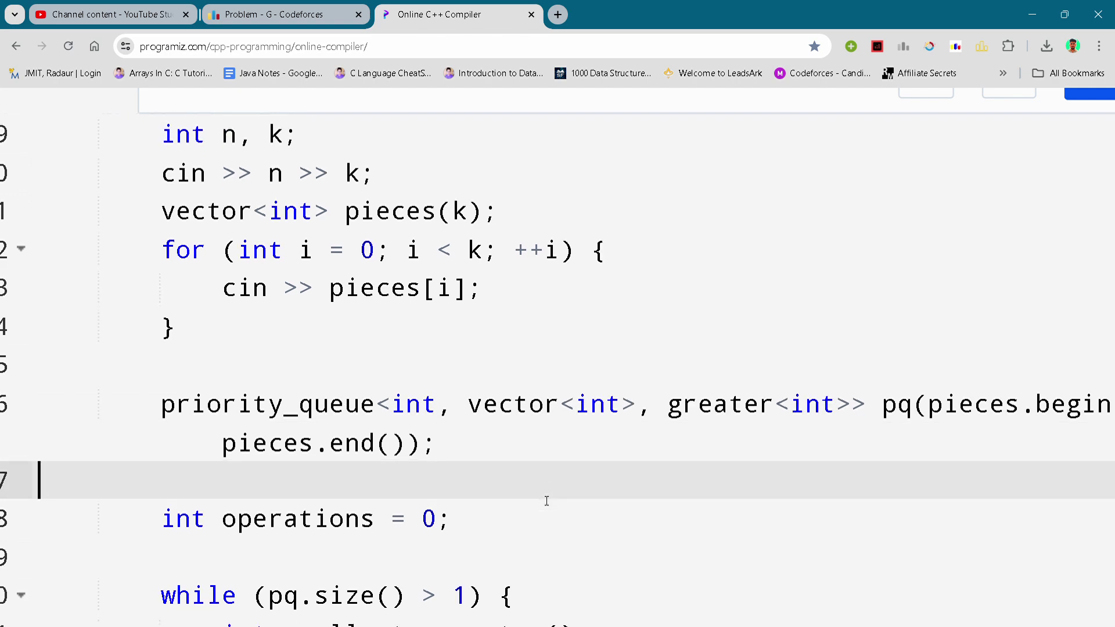
scroll(546, 501, "down", 1)
scroll(546, 501, "down", 1)
scroll(547, 501, "down", 1)
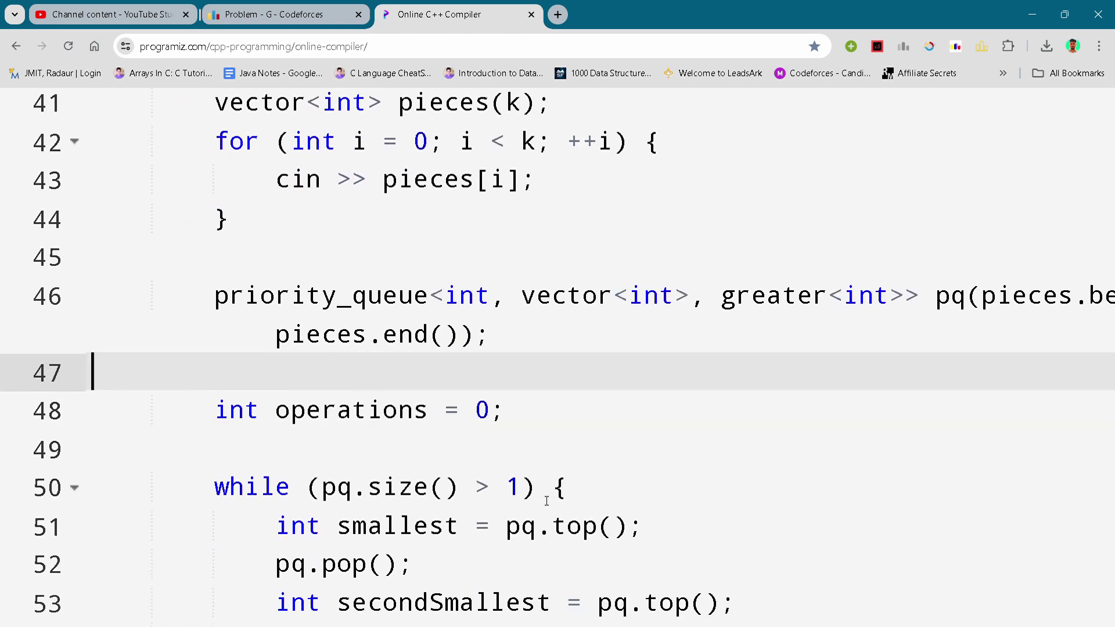
scroll(546, 500, "down", 1)
left_click(547, 501)
scroll(546, 501, "down", 3)
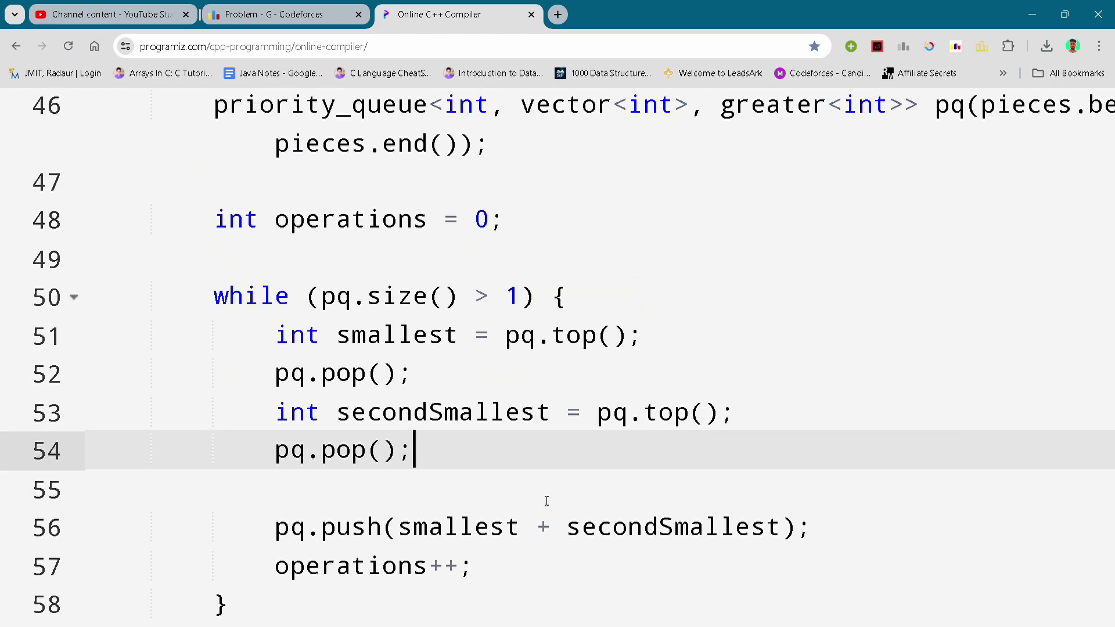
left_click(511, 548)
scroll(511, 547, "down", 1)
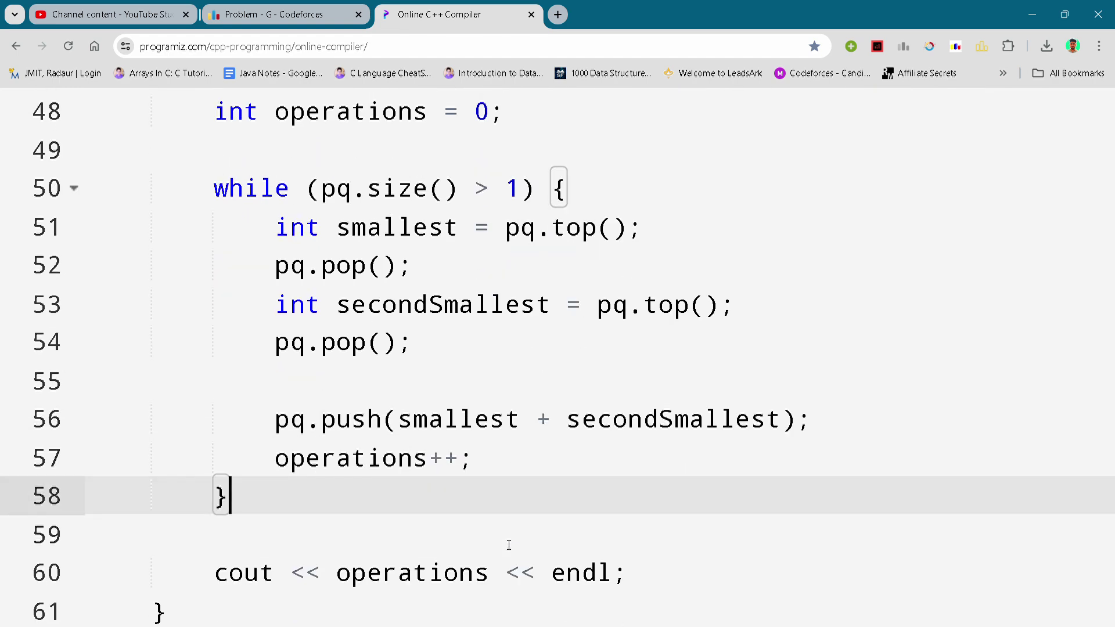
scroll(509, 544, "down", 1)
left_click(510, 547)
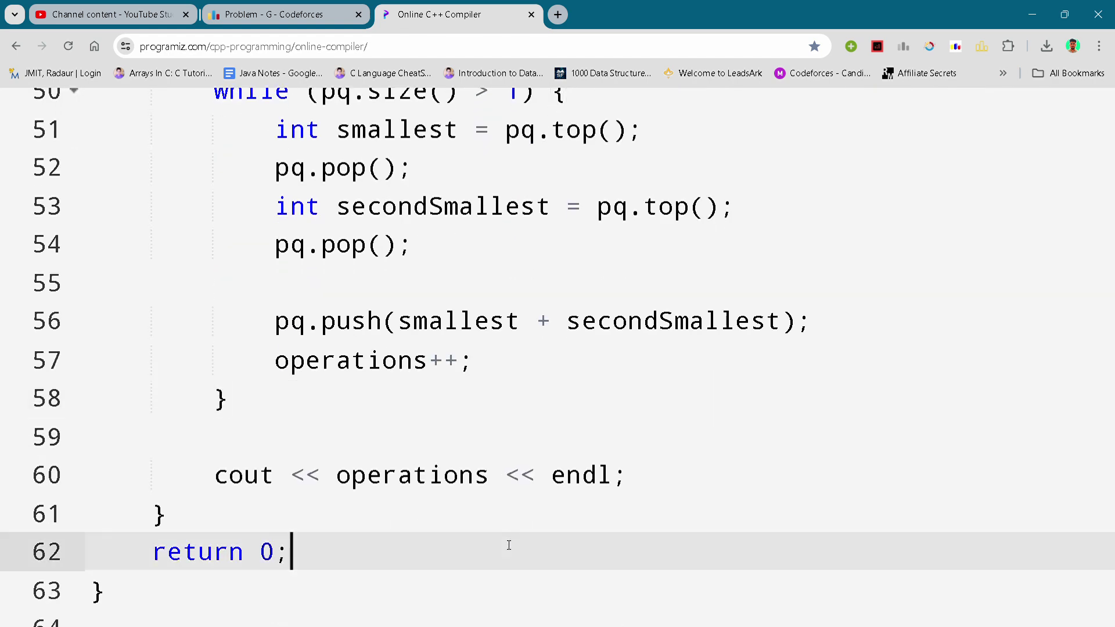
scroll(509, 546, "down", 1)
left_click(636, 442)
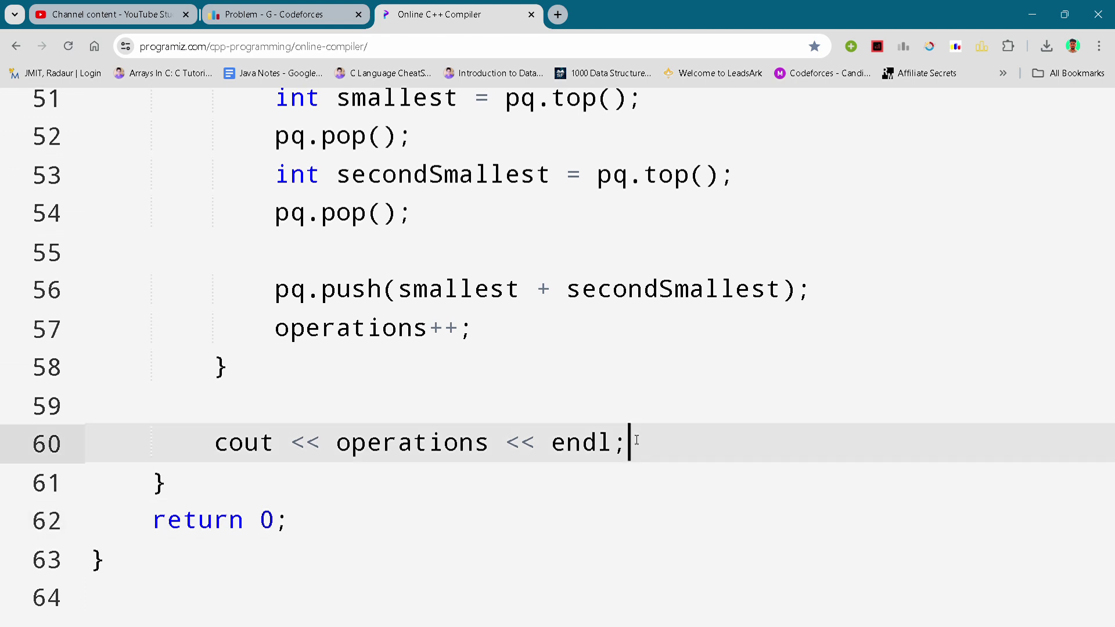